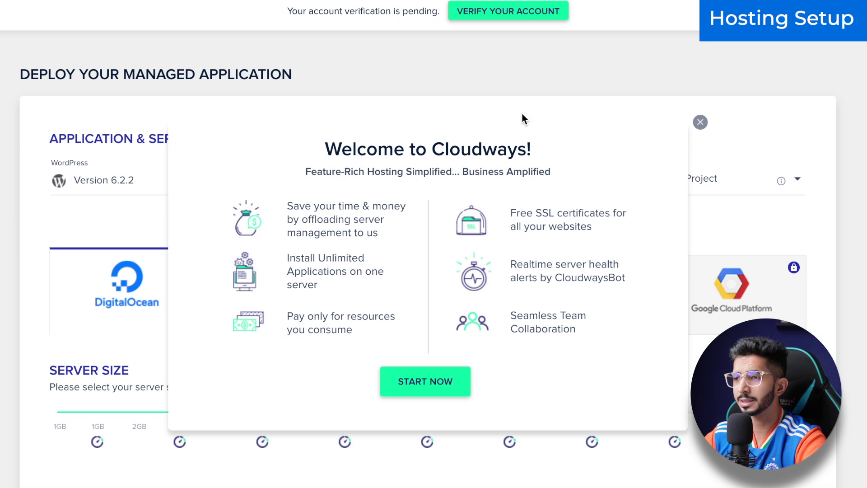
- Dismiss the Cloudways welcome message and start the pending account verification
left_click(701, 128)
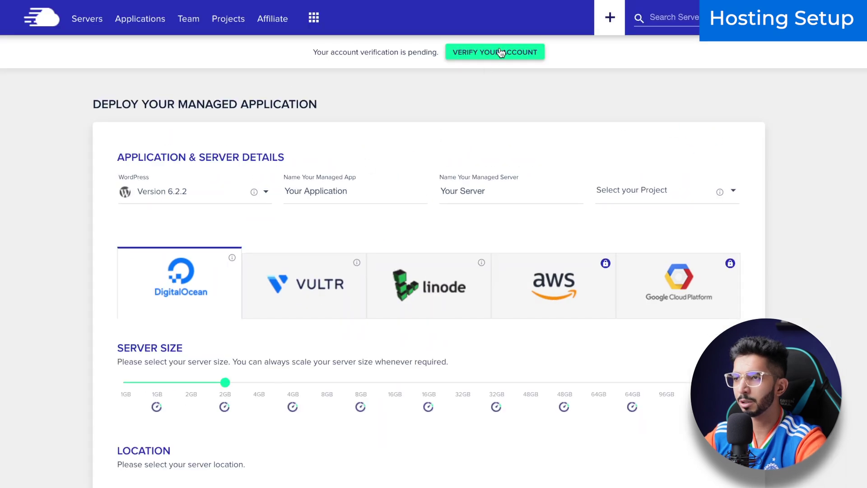
left_click(500, 52)
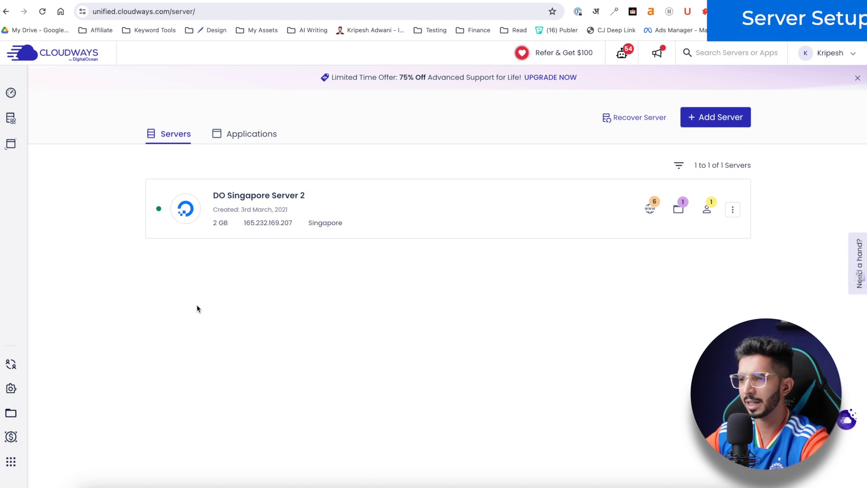
- Add a new server running WordPress version 6.2.2, naming the application "AI website" and the server "AI Server"
left_click(730, 116)
left_click(204, 191)
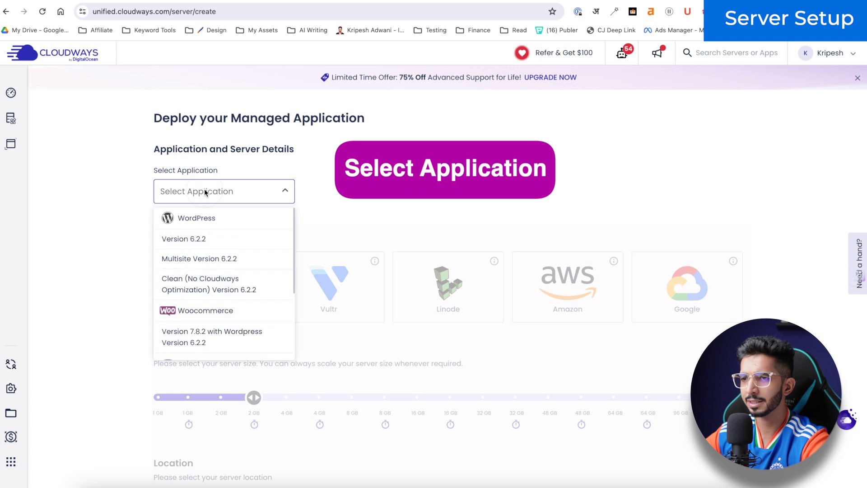
left_click(188, 240)
left_click(380, 200)
type("AI")
key("Tab")
type("AI Server")
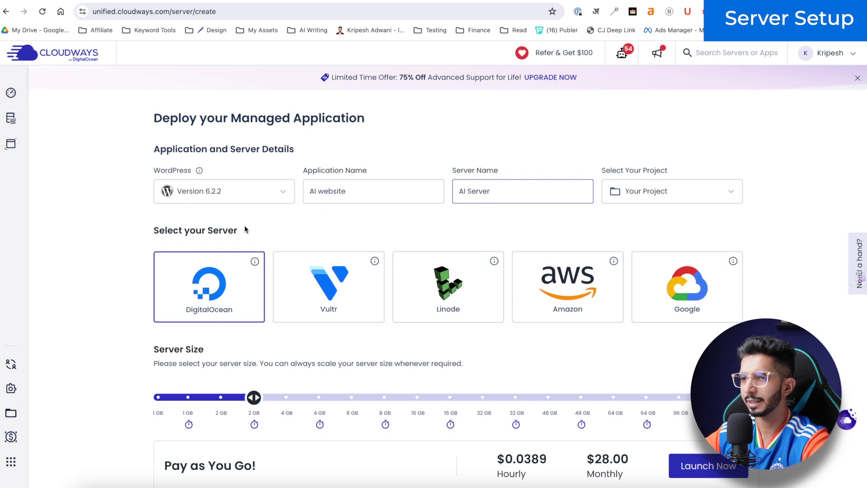
- Choose DigitalOcean as the server provider and set the server size to the smallest 1 GB option
scroll(244, 226, "down", 1)
left_click(207, 253)
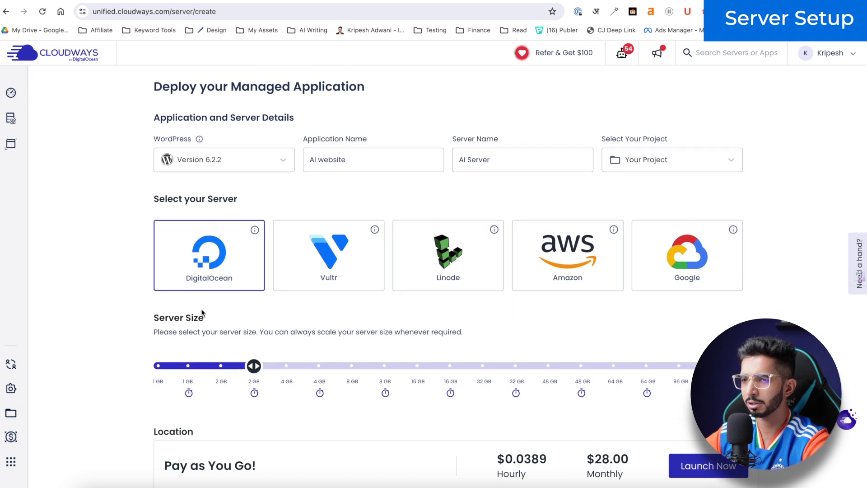
scroll(274, 289, "down", 3)
left_click_drag(253, 278, 139, 285)
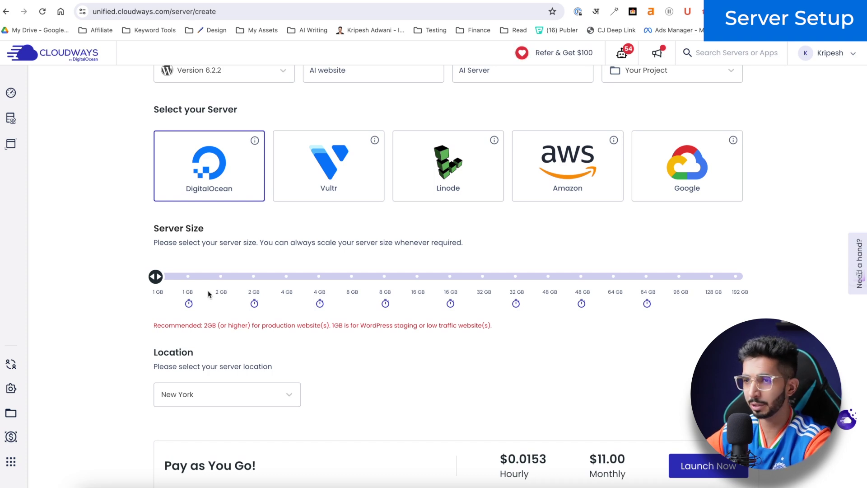
left_click(220, 276)
left_click_drag(226, 276, 136, 281)
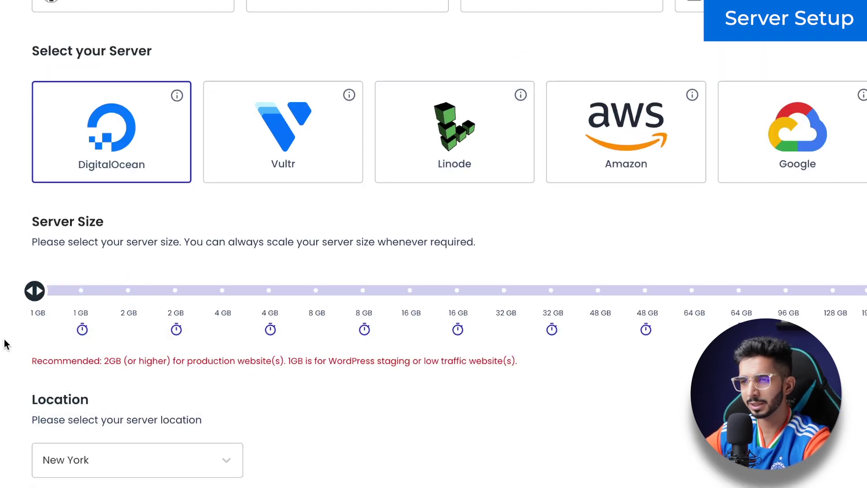
- Set the server location to Bangalore
left_click(224, 334)
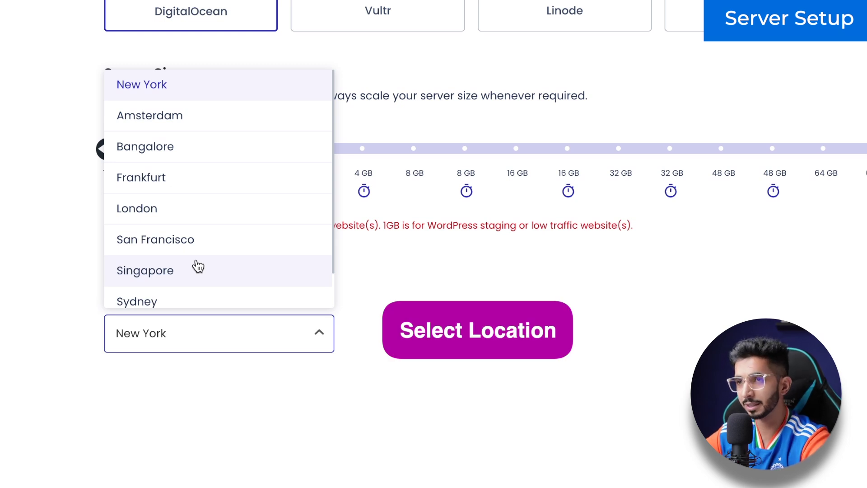
scroll(198, 266, "down", 1)
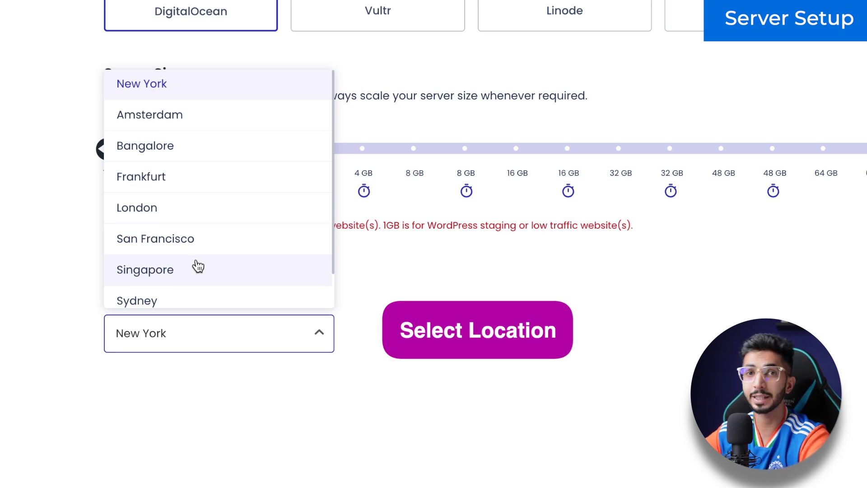
left_click(195, 146)
left_click(167, 348)
left_click(254, 66)
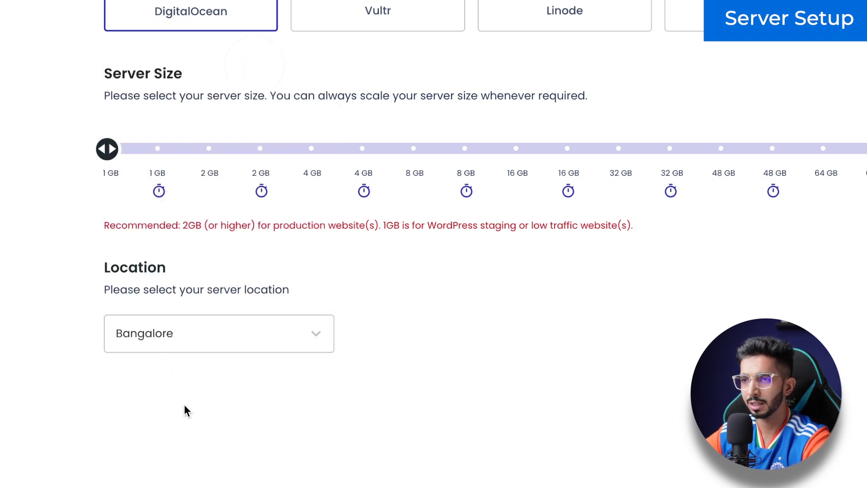
- Review the pay-as-you-go monthly charge and launch the configured server
scroll(576, 359, "down", 1)
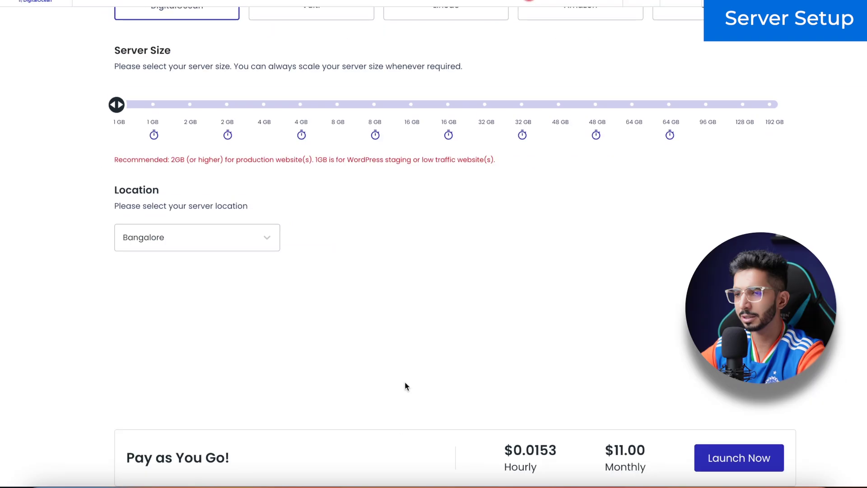
scroll(323, 271, "up", 3)
scroll(327, 262, "down", 3)
left_click_drag(604, 452, 639, 455)
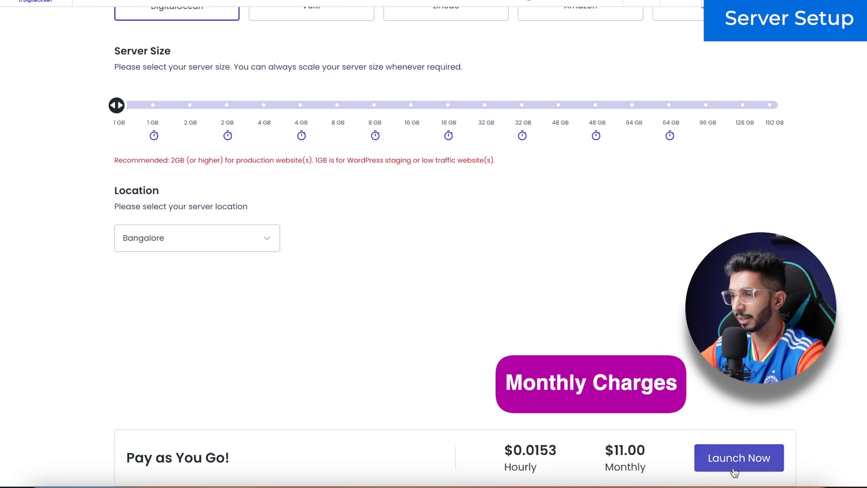
left_click(765, 448)
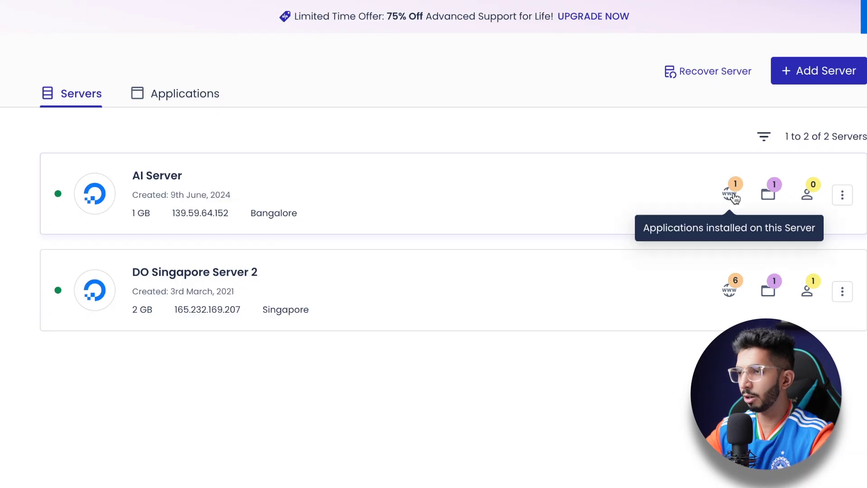
- Open the AI website application installed on AI Server and go to its WordPress admin panel login page
left_click(732, 195)
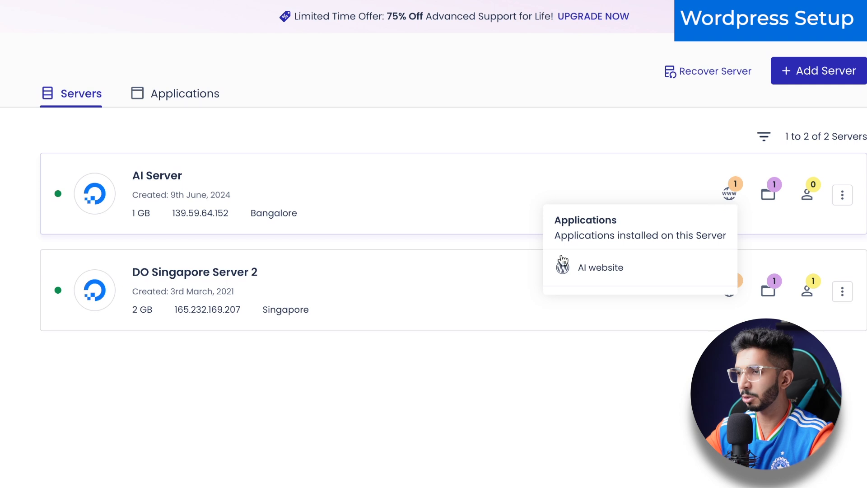
left_click(604, 275)
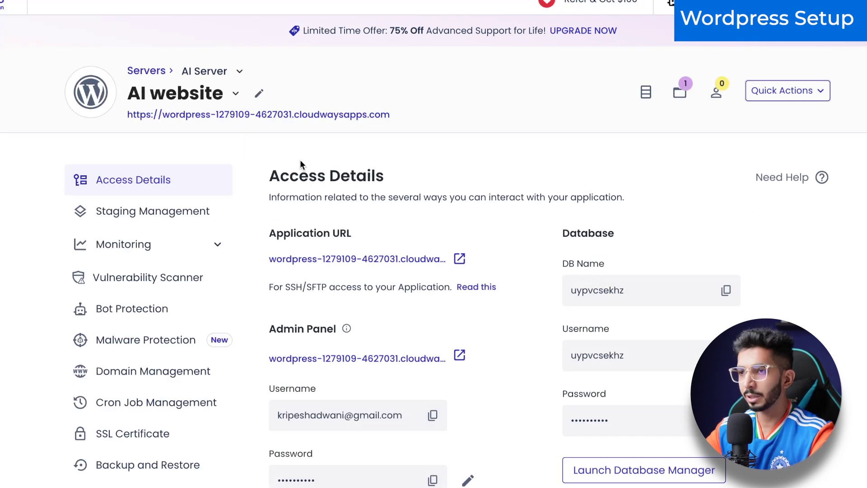
scroll(284, 153, "down", 1)
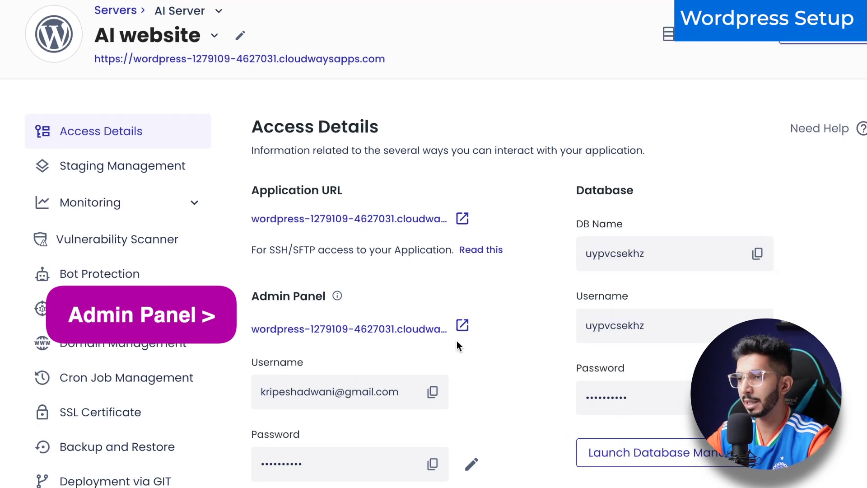
left_click(462, 326)
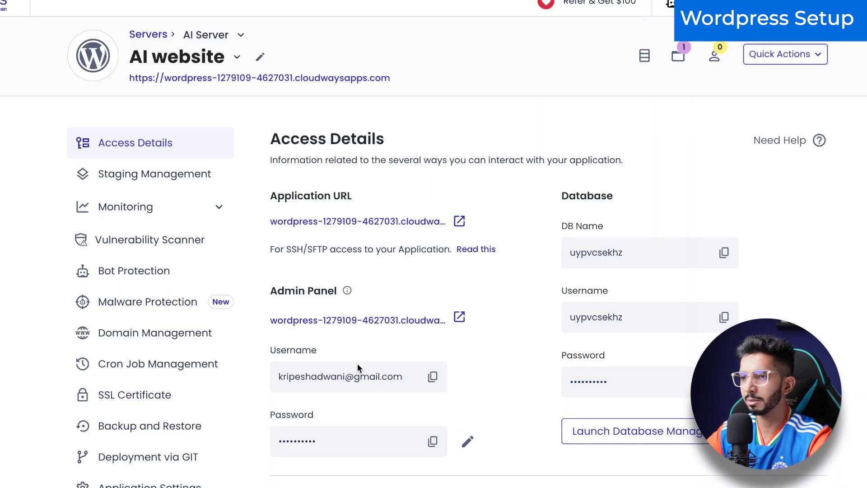
- Copy the admin panel username and password from the access details into the WordPress login form and log in
scroll(357, 363, "down", 1)
left_click(433, 322)
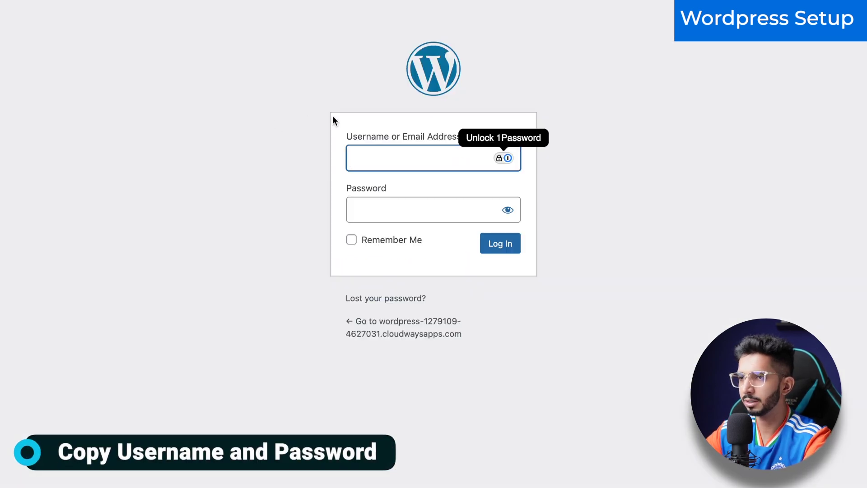
key("super+v")
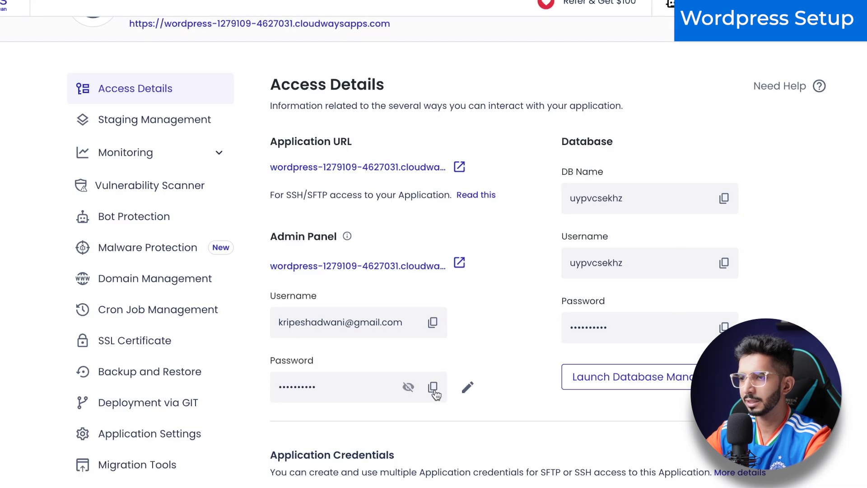
left_click(433, 388)
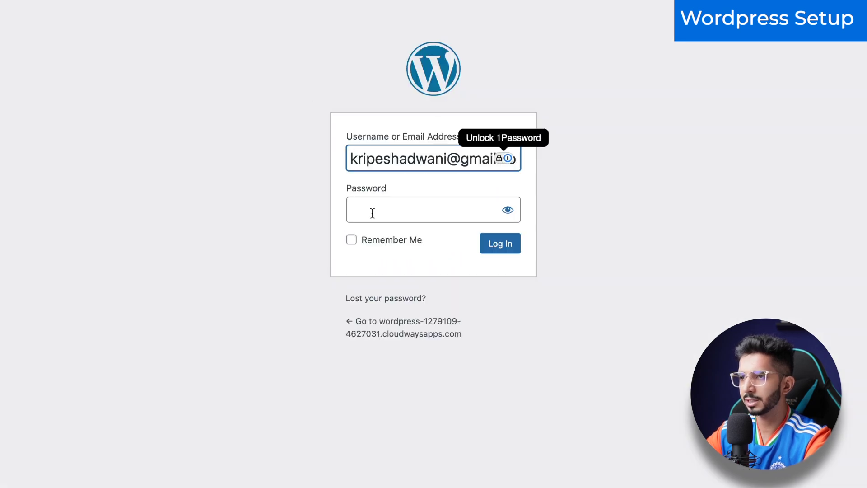
left_click(373, 213)
key("super+v")
left_click(258, 220)
left_click(372, 241)
left_click(509, 252)
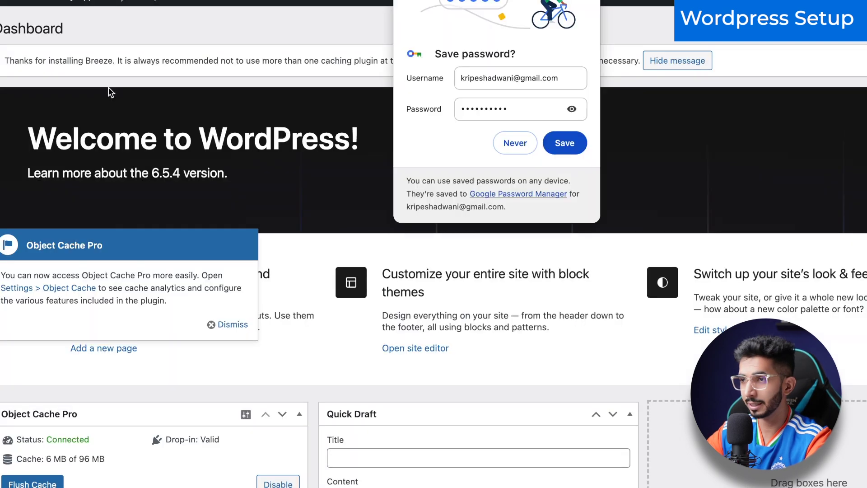
- Dismiss the browser's save-password prompt and the Object Cache Pro notice on the dashboard
key("Escape")
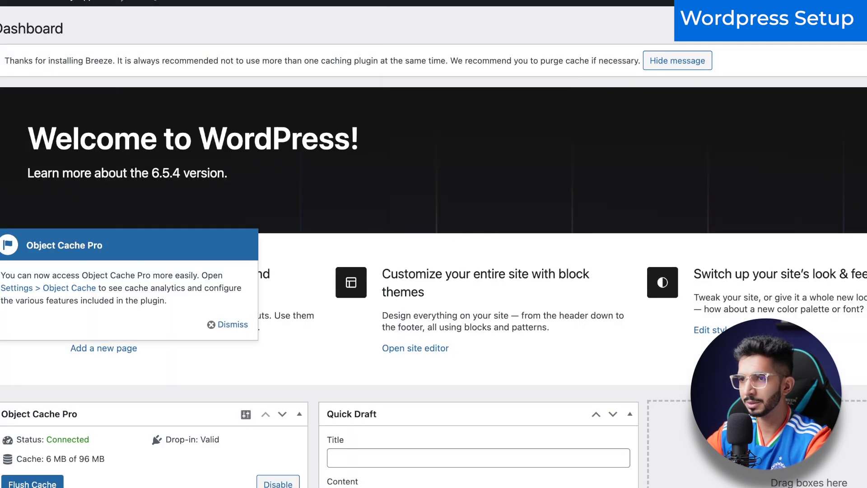
left_click(219, 324)
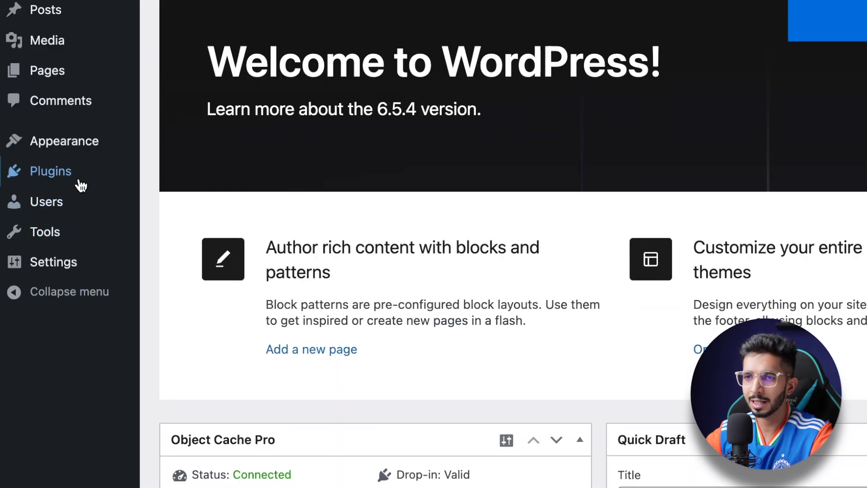
- Search the plugin directory for "starter template" and install and activate the Starter Templates plugin by Brainstorm Force
mouse_move(48, 225)
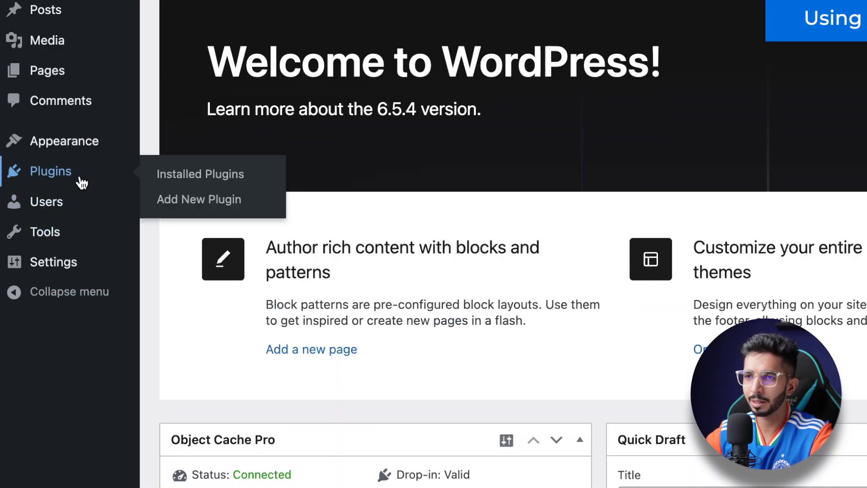
left_click(179, 203)
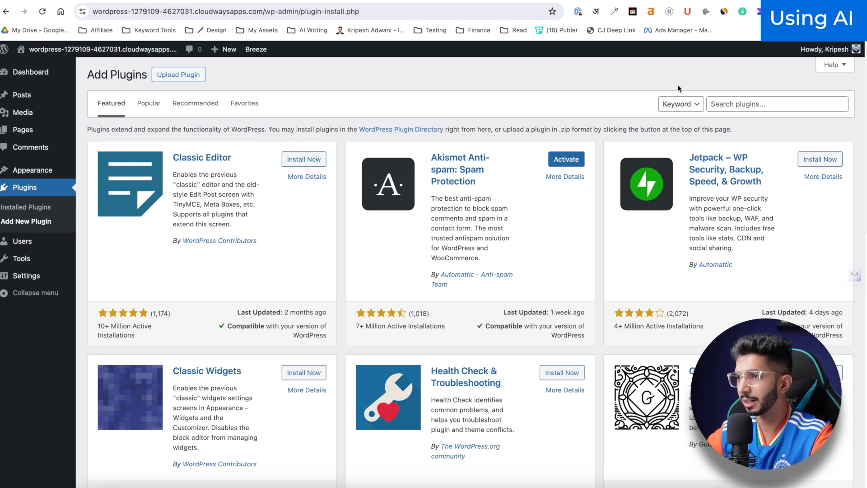
left_click(747, 111)
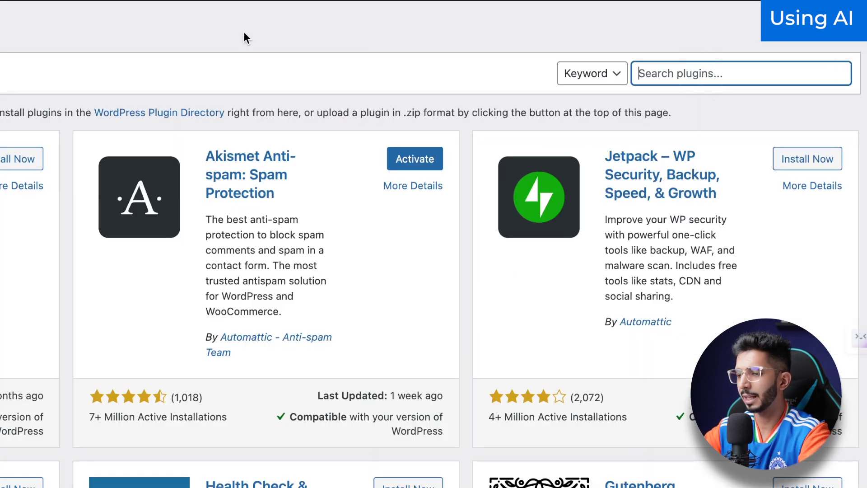
type("starter")
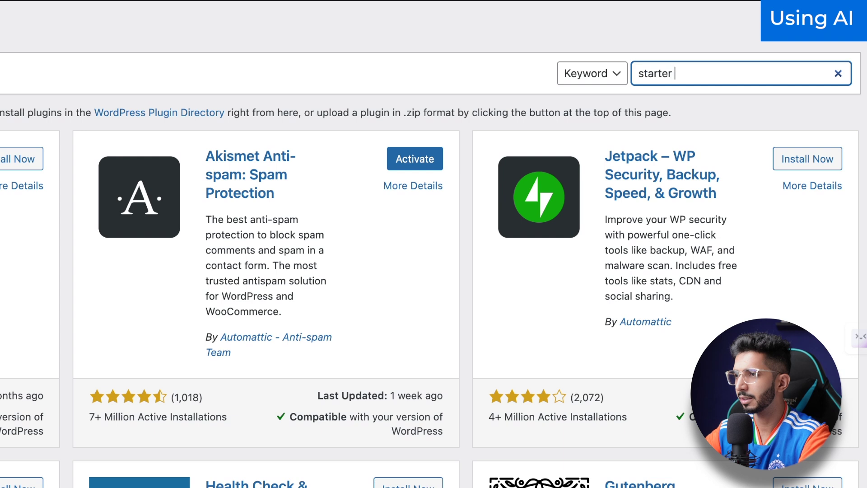
type(" template")
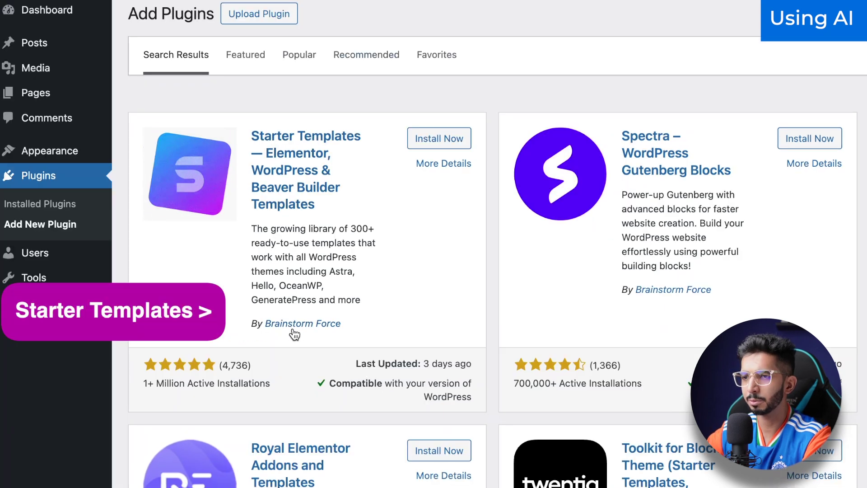
left_click(443, 139)
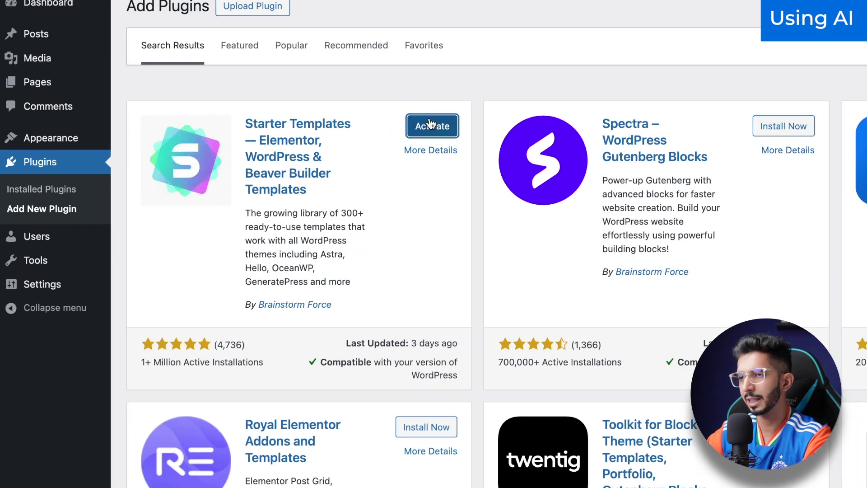
left_click(431, 126)
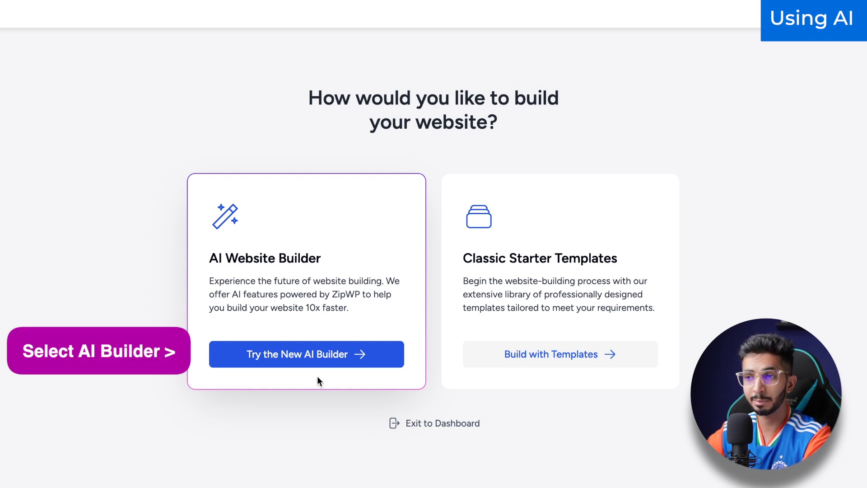
- Choose the AI Website Builder and get to the free account sign-up page on ZipWP
left_click(339, 361)
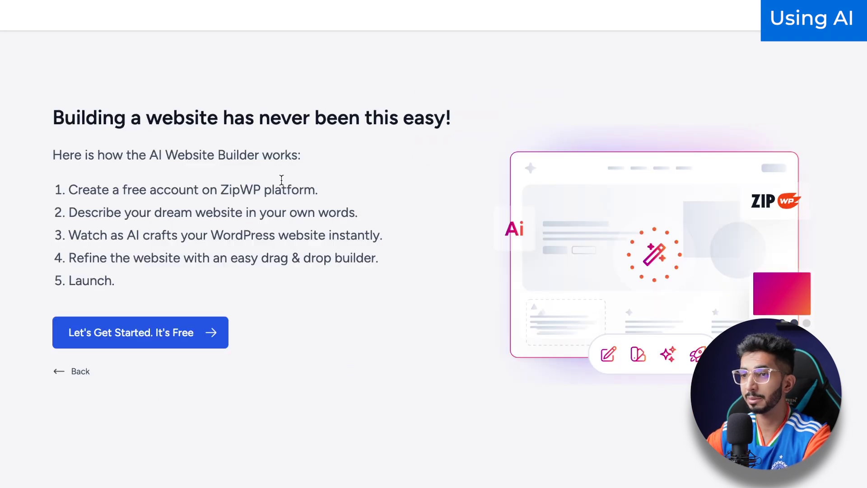
left_click_drag(222, 192, 258, 192)
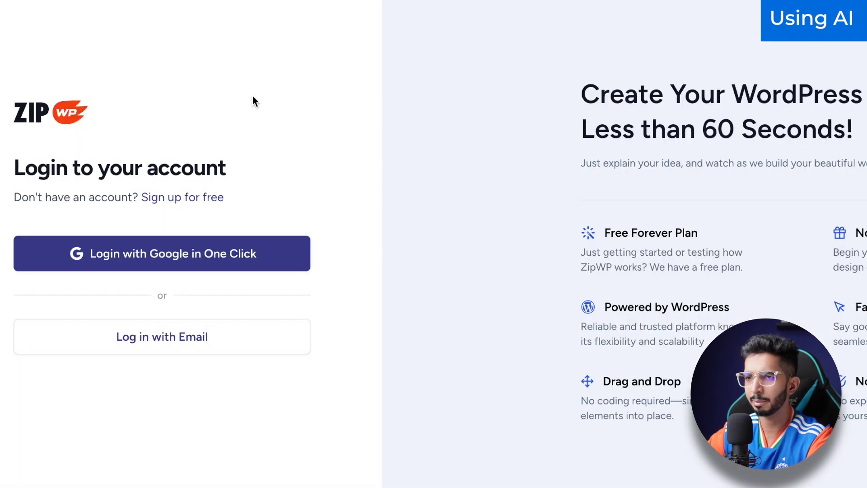
left_click(188, 200)
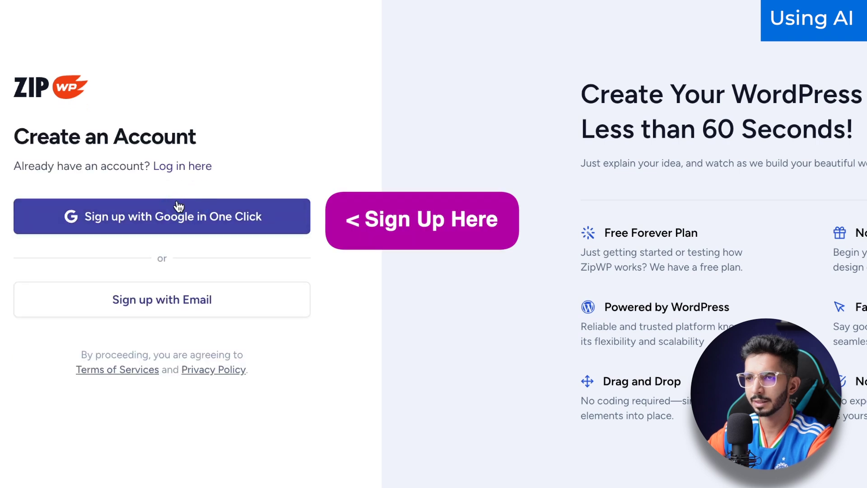
- Sign up for ZipWP by email, filling in the e-mail address, first and last name and account password, and create the account
left_click(143, 312)
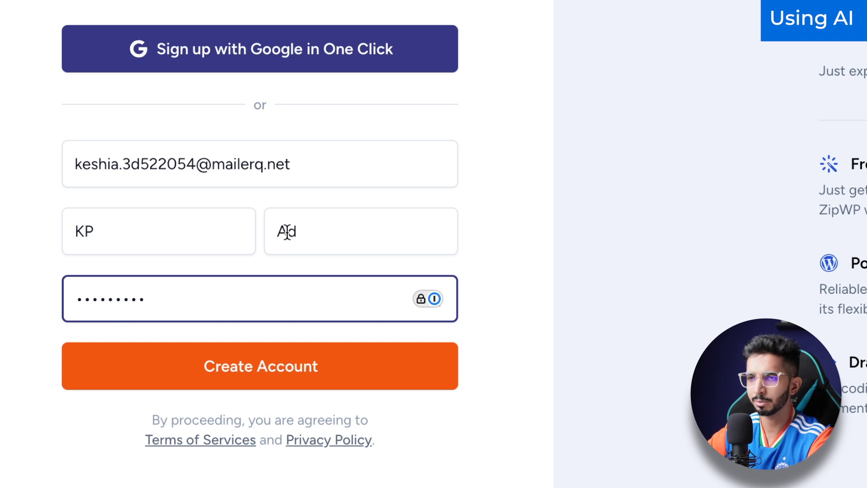
left_click(218, 358)
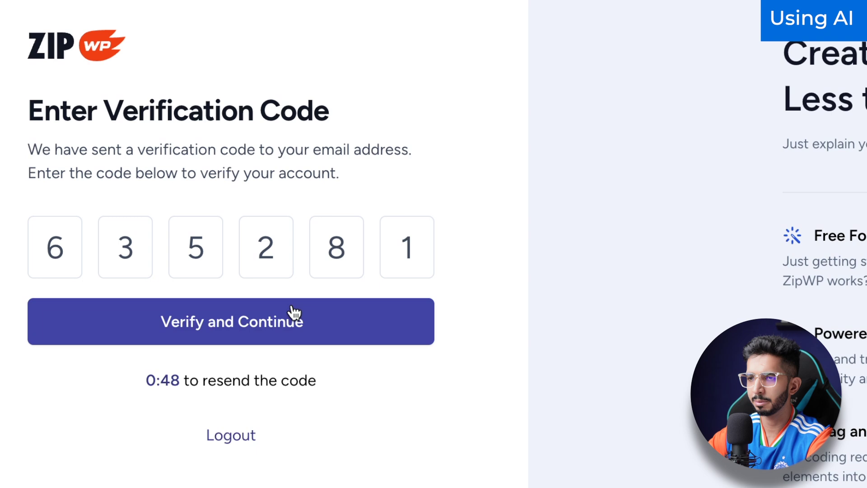
- Verify the ZipWP account with the e-mailed verification code and start creating a new AI website
left_click(293, 311)
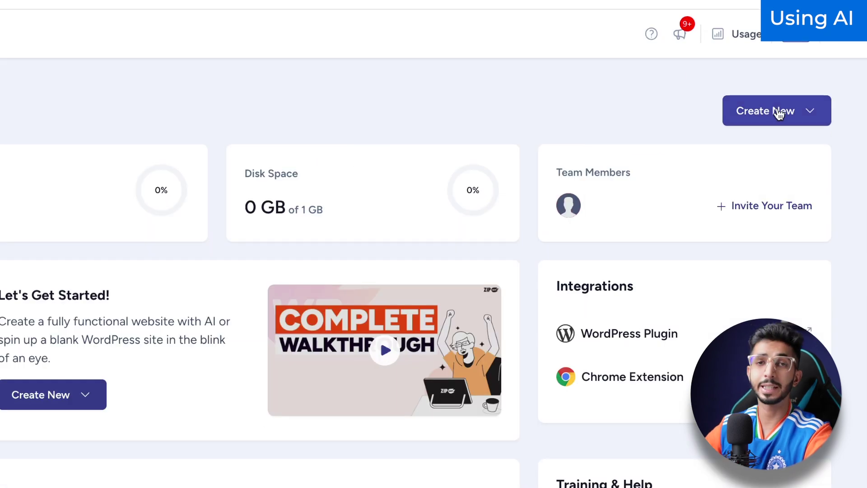
left_click(752, 118)
left_click(724, 194)
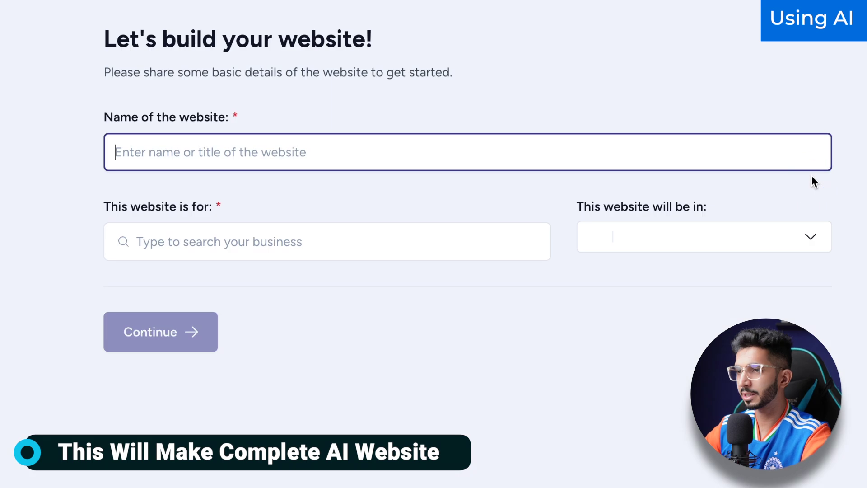
- Name the website "Tiffin Box", set its business type to Restaurant, and continue to the description page
type("Tiffin ")
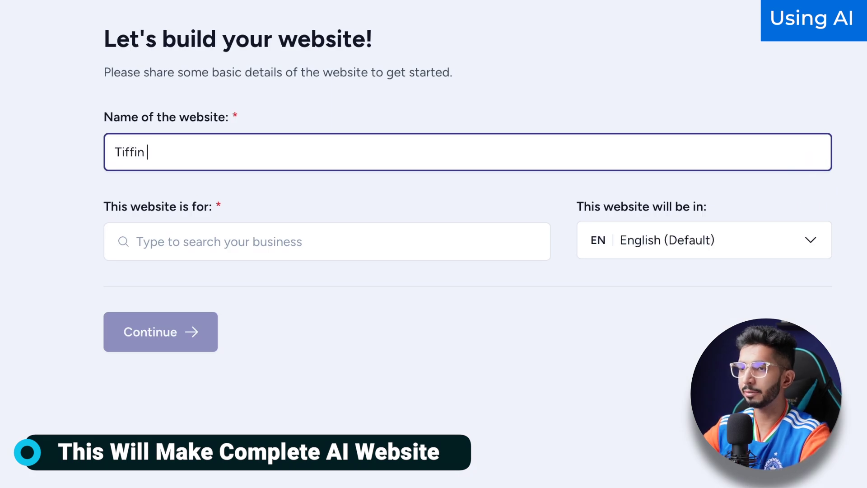
type("Box")
left_click(195, 236)
type("re")
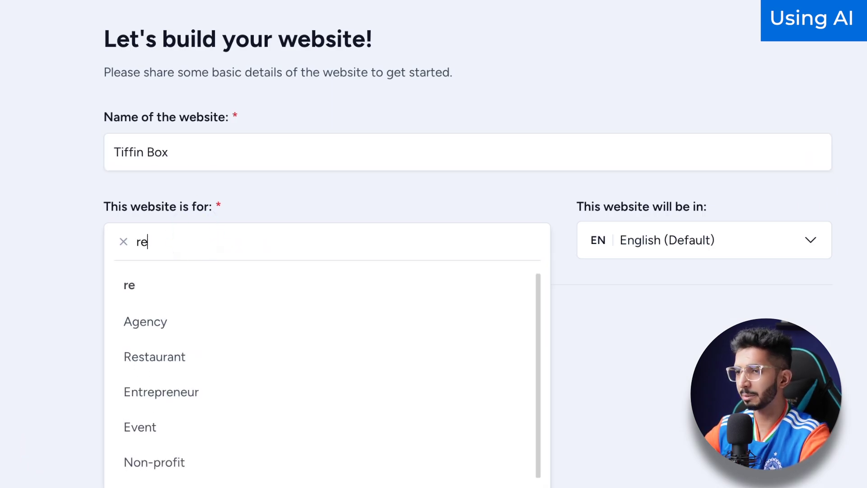
left_click(171, 354)
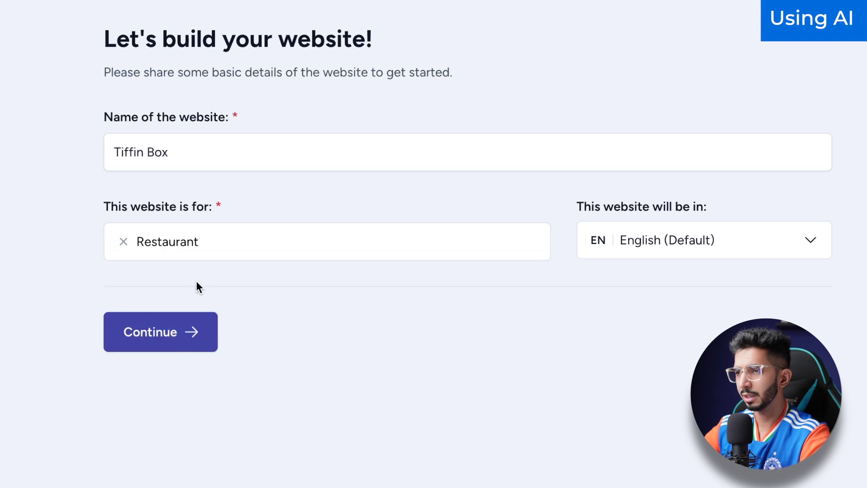
left_click(152, 336)
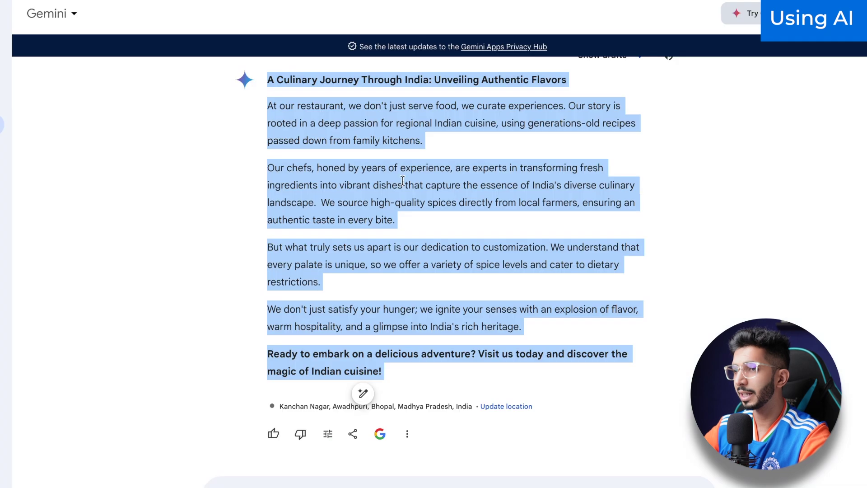
- Copy the whole Gemini restaurant description, from the "A Culinary Journey Through India" heading to its closing line
scroll(397, 189, "up", 5)
scroll(398, 190, "down", 5)
scroll(387, 290, "up", 1)
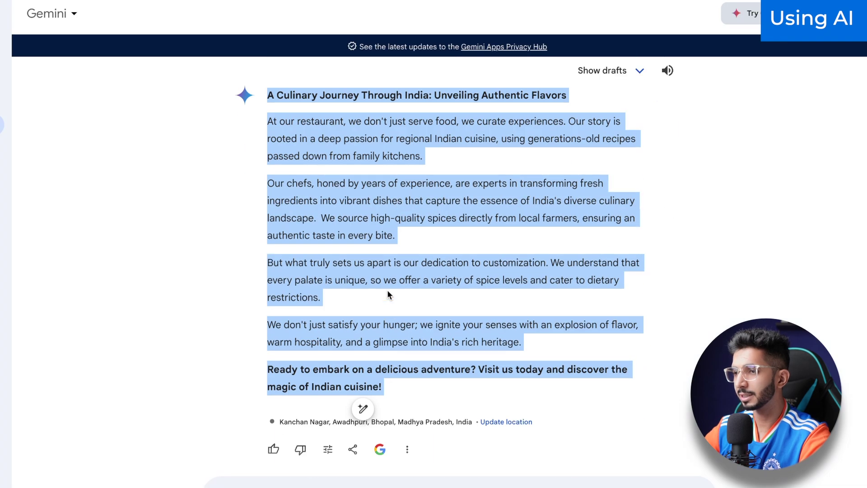
left_click_drag(391, 393, 264, 100)
key("ctrl+c")
scroll(329, 158, "up", 3)
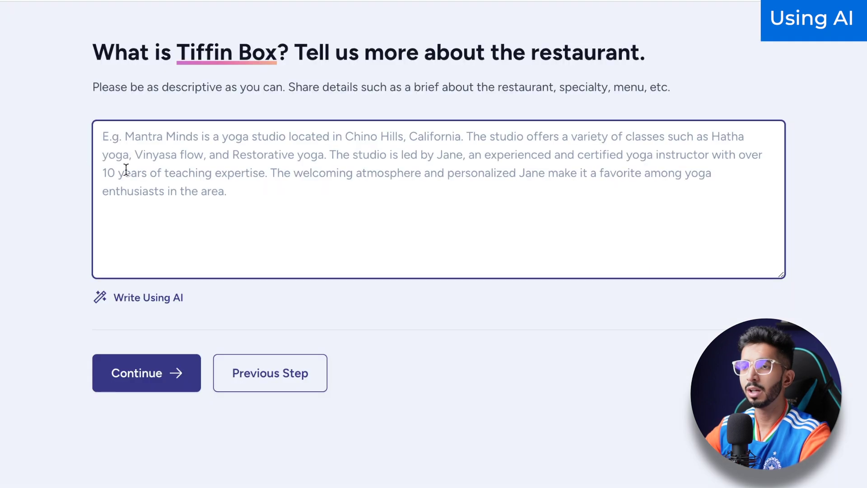
- Paste the copied text as the restaurant description, improve it using AI, and continue
key("ctrl+v")
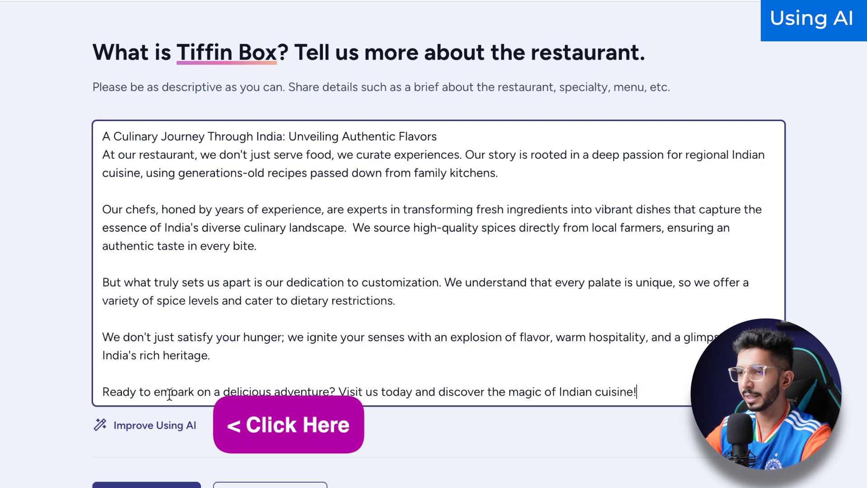
left_click(161, 425)
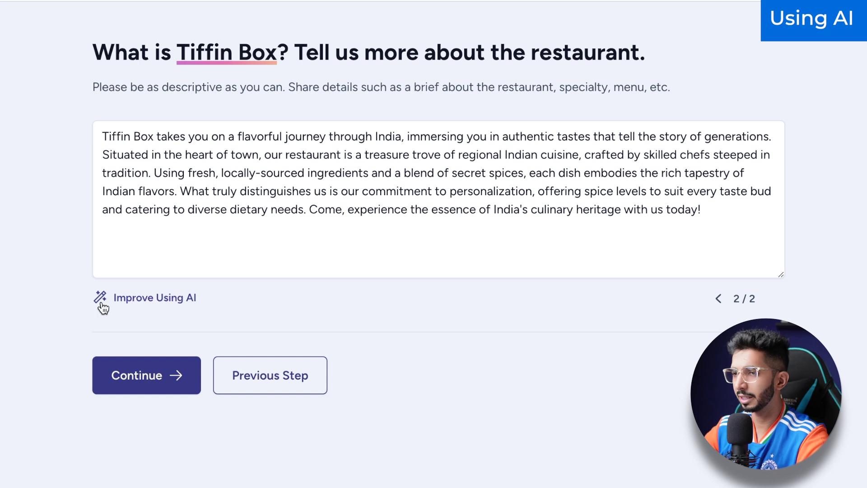
left_click(112, 388)
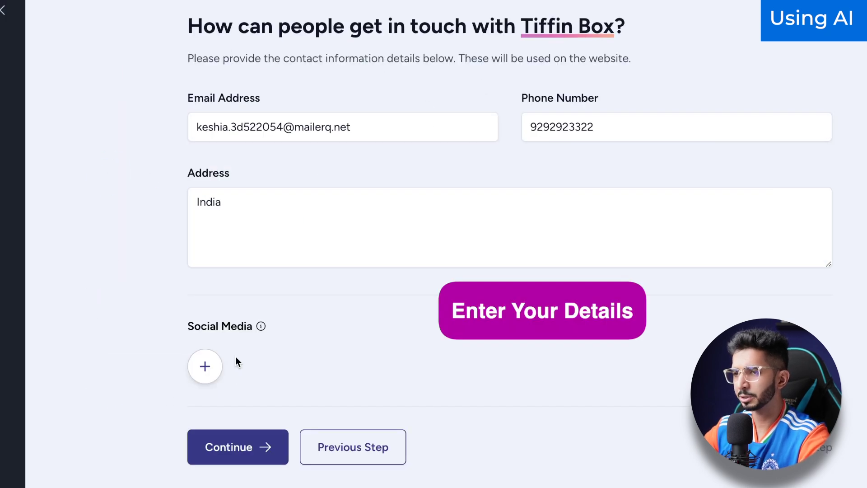
- Submit the contact details and select five photos of breads, pani puri and platters from the Indian cuisine image results
left_click(223, 457)
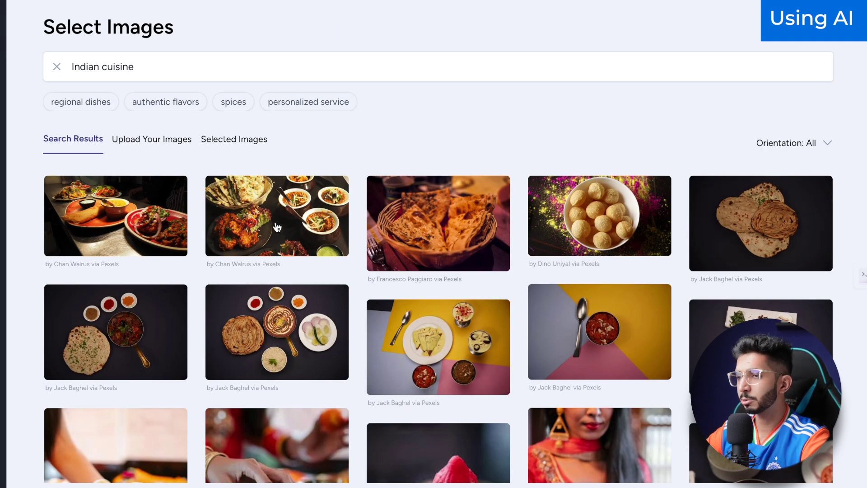
left_click(444, 211)
left_click(572, 222)
left_click(720, 228)
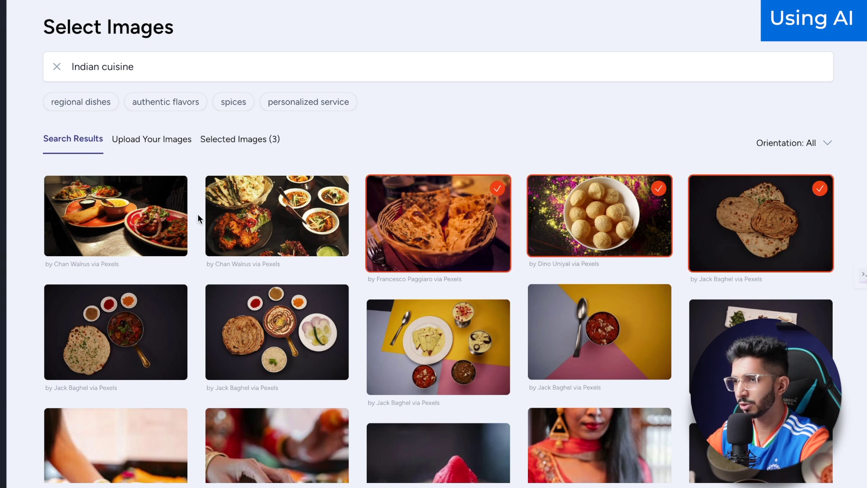
left_click(156, 221)
scroll(286, 217, "down", 2)
left_click(286, 217)
scroll(286, 218, "down", 4)
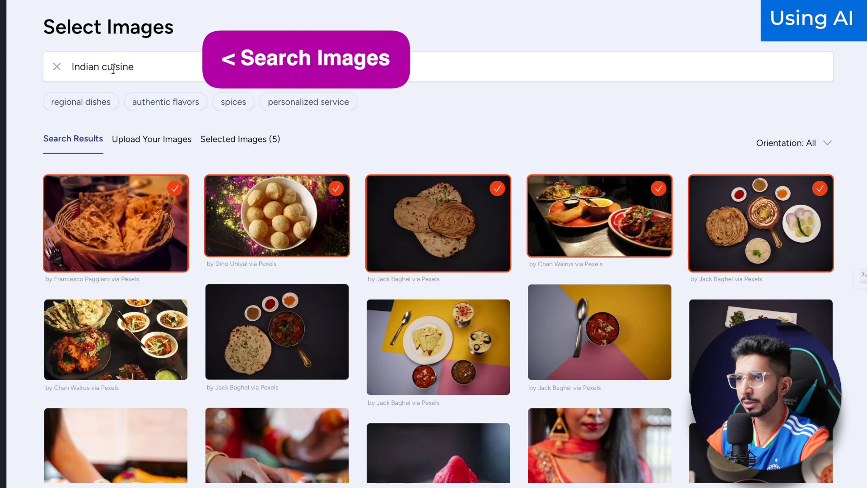
- Search the images for "indian food" and select the samosa, both curry platter photos and the curry bowl with naan
triple_click(113, 68)
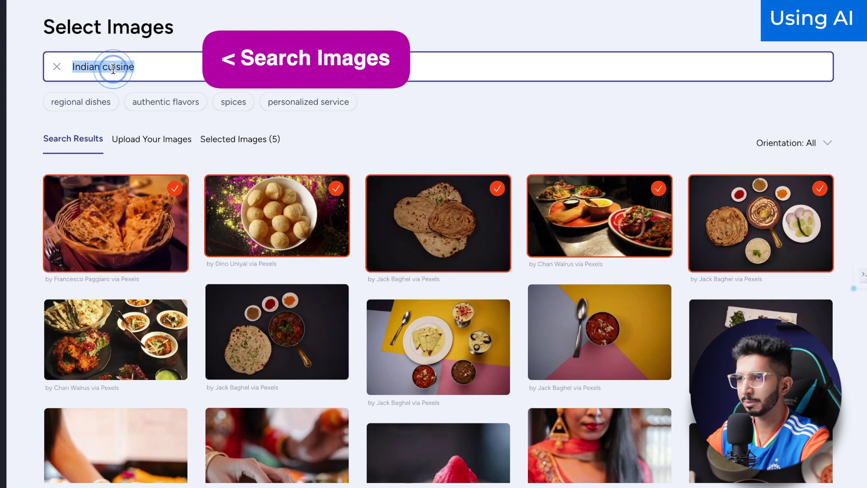
type("indian food")
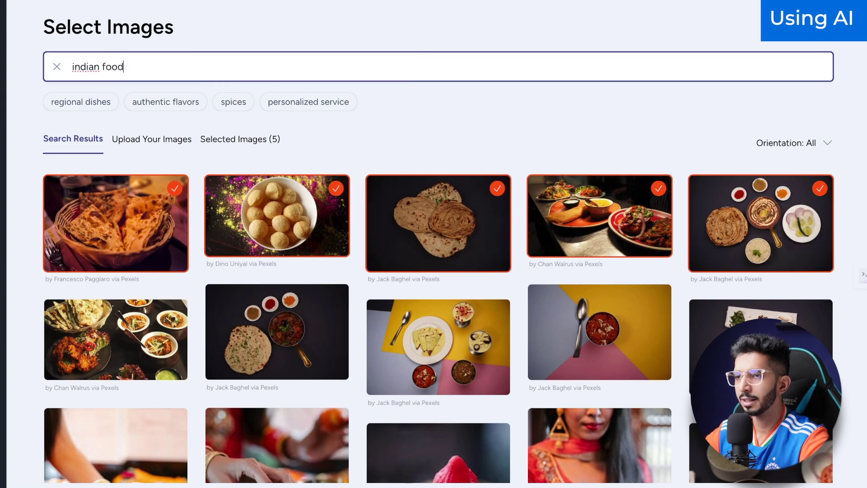
key("Return")
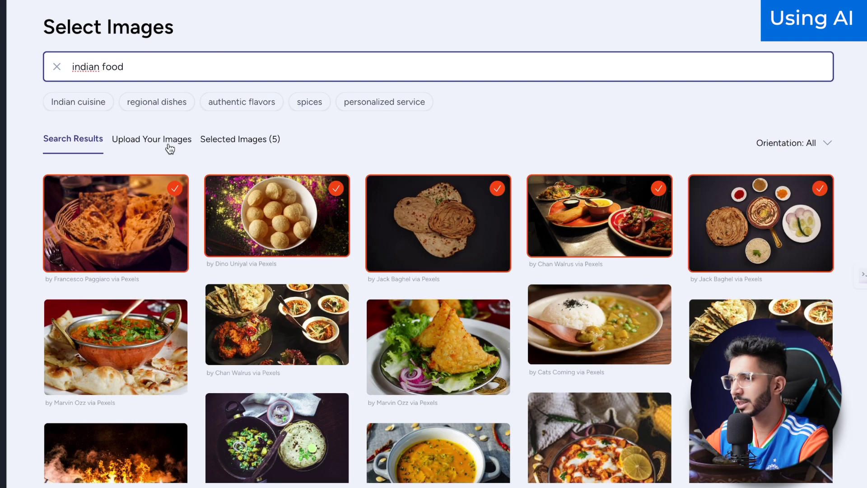
scroll(353, 254, "down", 3)
left_click(440, 270)
scroll(440, 270, "up", 2)
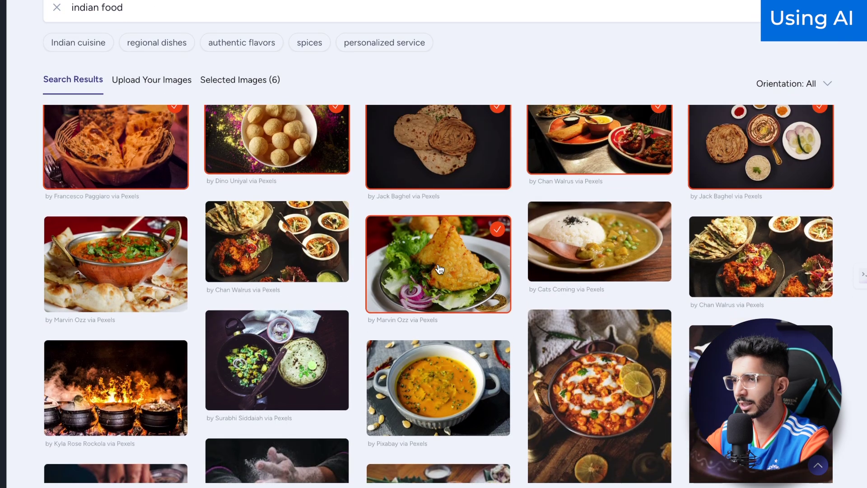
left_click(275, 225)
left_click(789, 294)
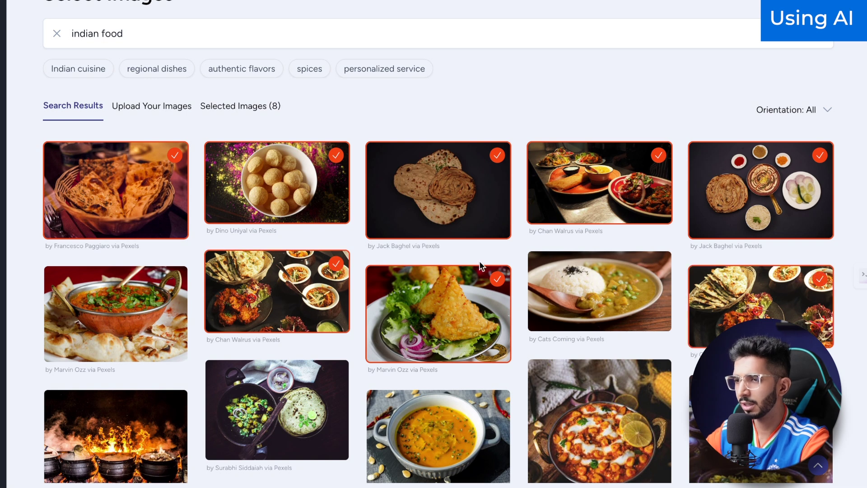
left_click(115, 288)
- Add the curry with lemon slices, the naan and rice meal, and the stone bowl photo to the selected images
scroll(196, 253, "down", 6)
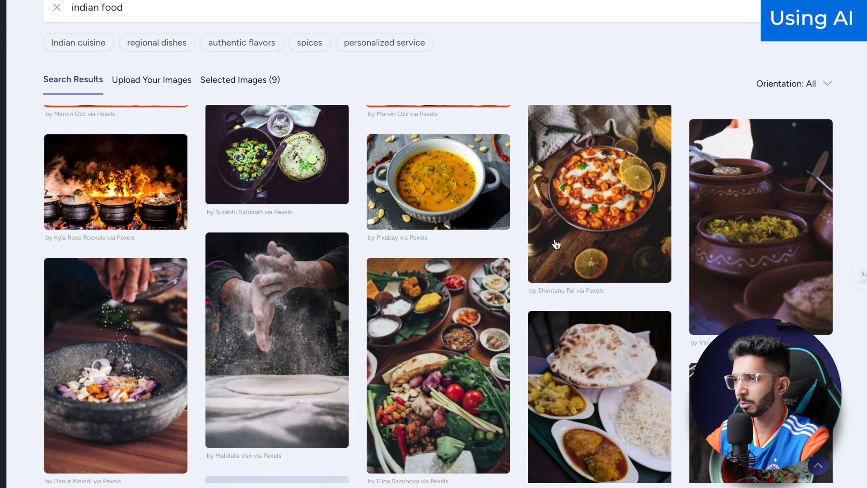
left_click(580, 222)
scroll(588, 253, "down", 4)
left_click(595, 281)
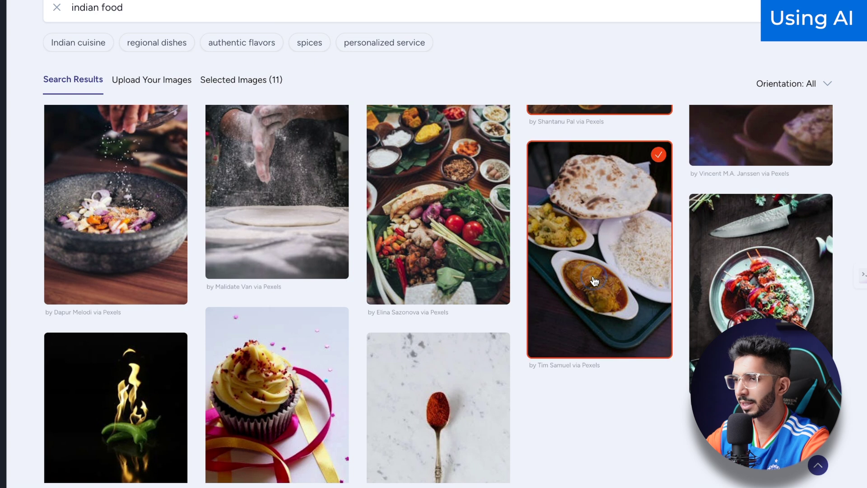
left_click(149, 257)
- Pick additional photos from further down the "indian food" image results
scroll(190, 265, "down", 5)
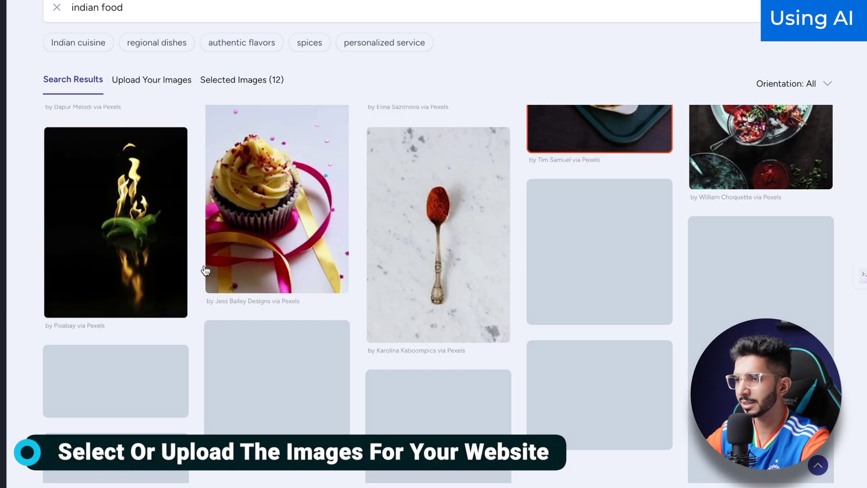
scroll(313, 291, "down", 3)
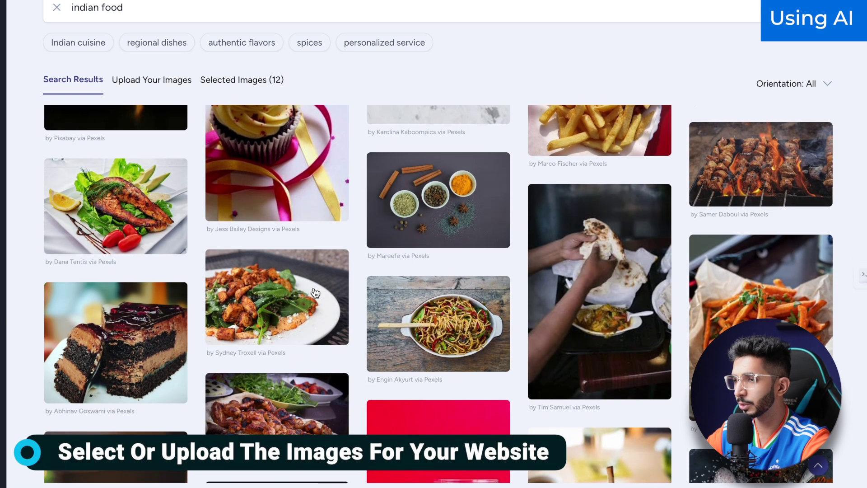
scroll(627, 252, "down", 6)
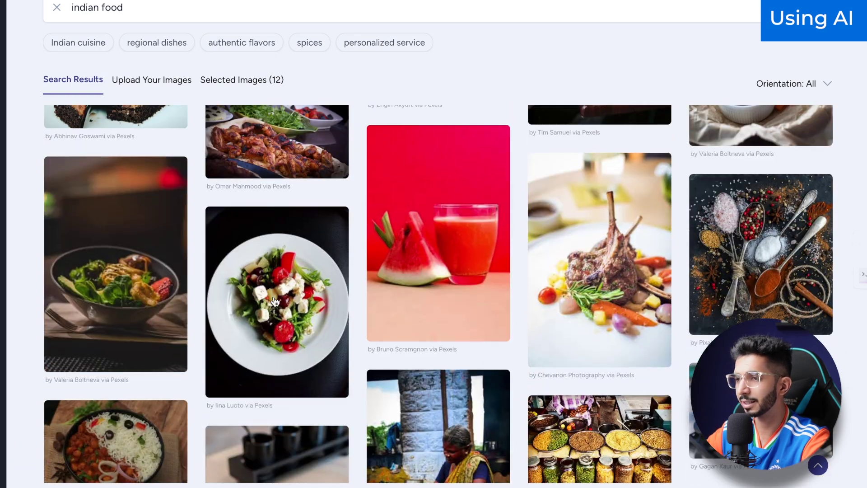
scroll(274, 302, "down", 5)
left_click(266, 325)
scroll(267, 325, "down", 5)
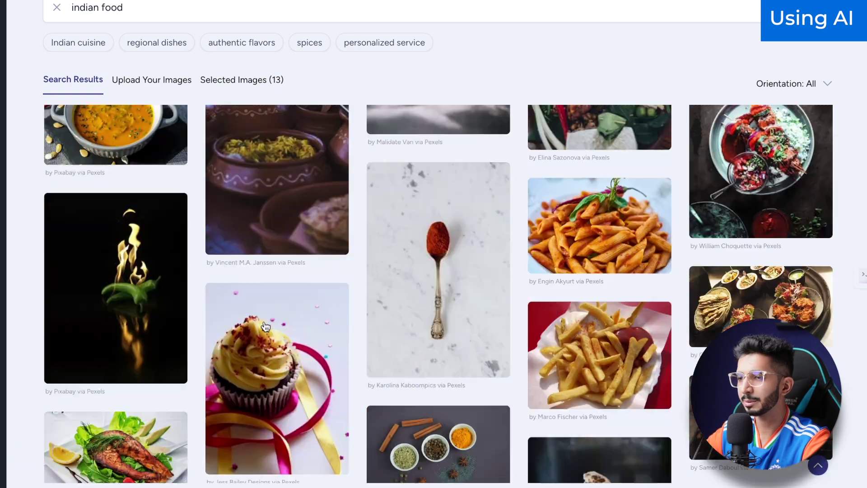
scroll(266, 326, "up", 20)
scroll(267, 322, "down", 20)
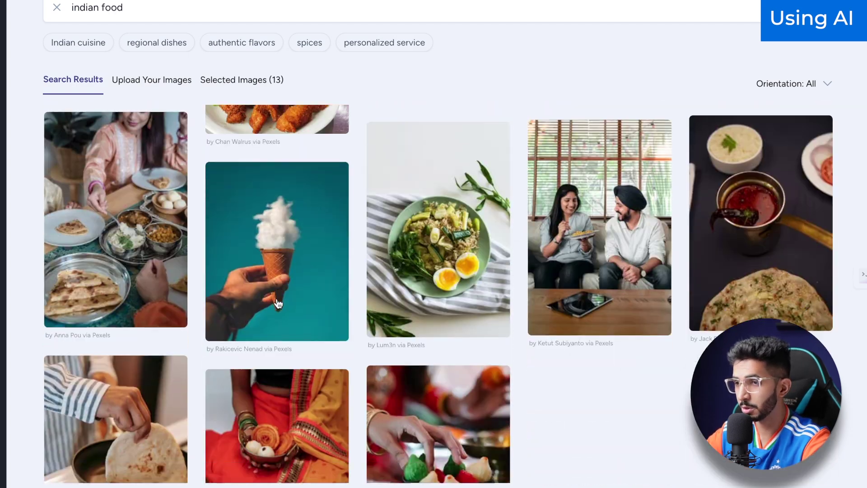
scroll(278, 303, "down", 4)
left_click(97, 335)
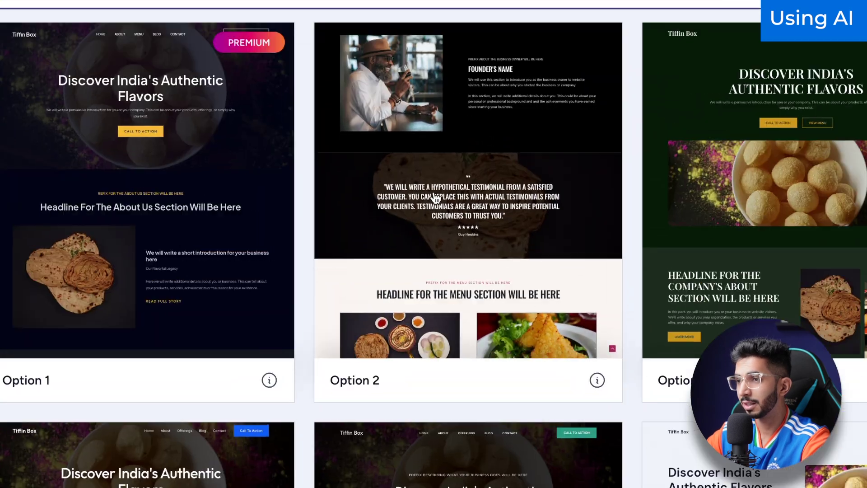
- Choose the Option 2 website design and look through its home page preview from header to footer
left_click(434, 197)
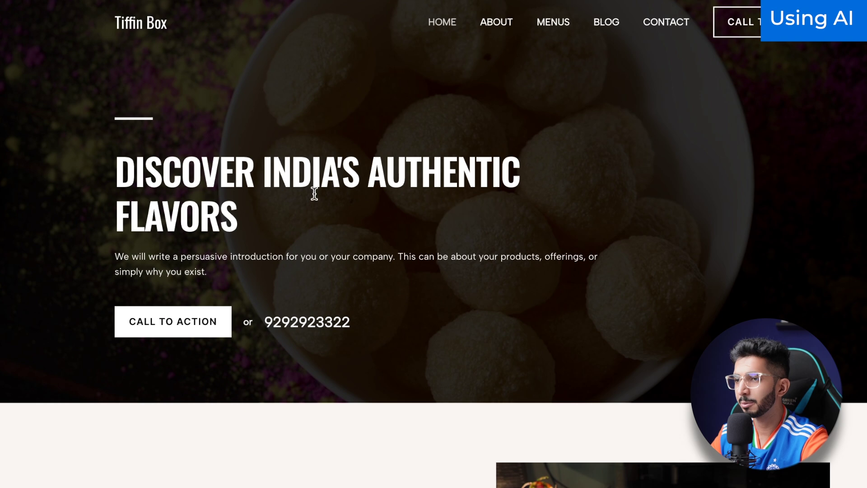
scroll(313, 193, "down", 20)
scroll(314, 194, "down", 15)
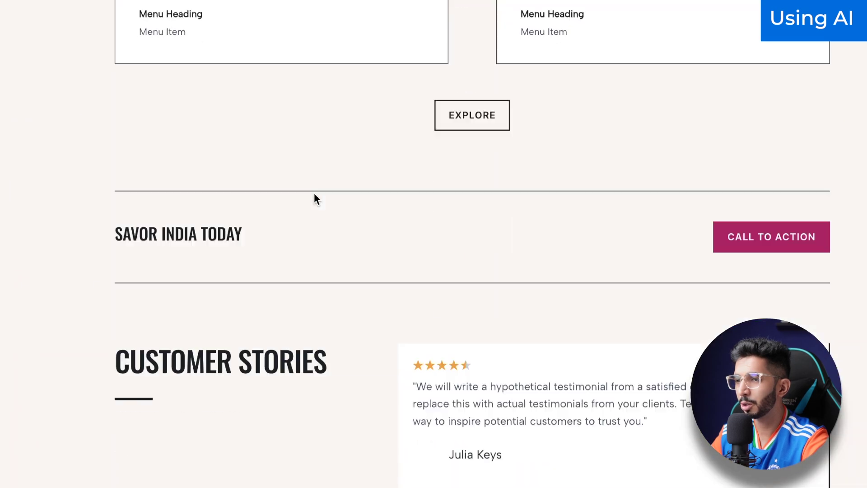
scroll(314, 193, "up", 15)
scroll(334, 343, "down", 15)
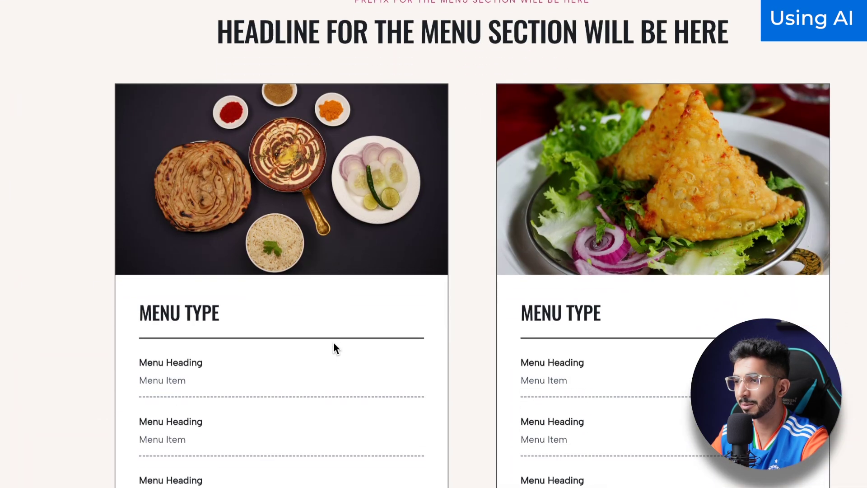
scroll(334, 343, "down", 5)
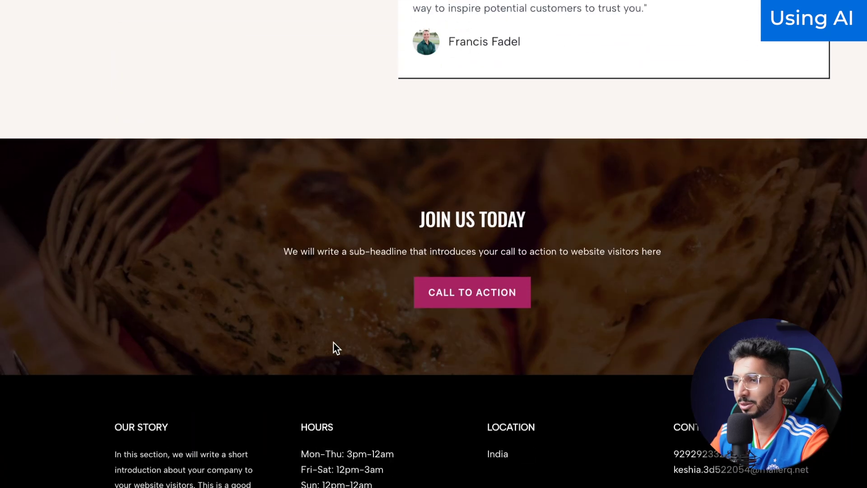
scroll(334, 342, "up", 20)
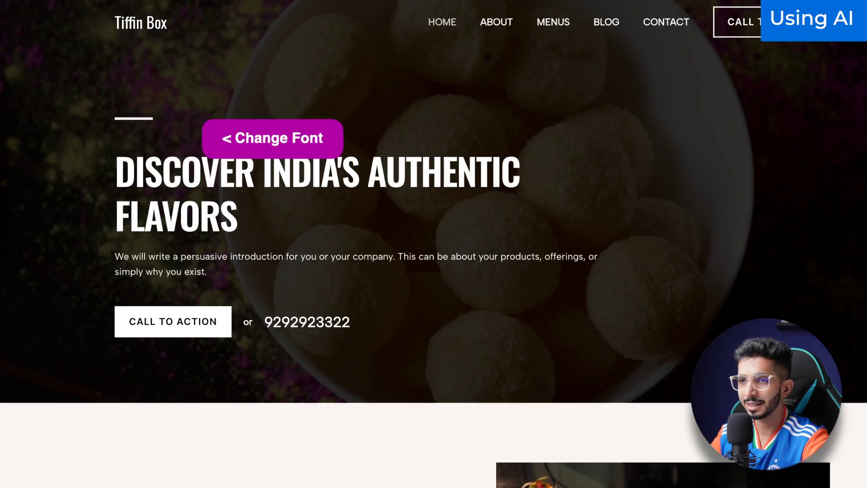